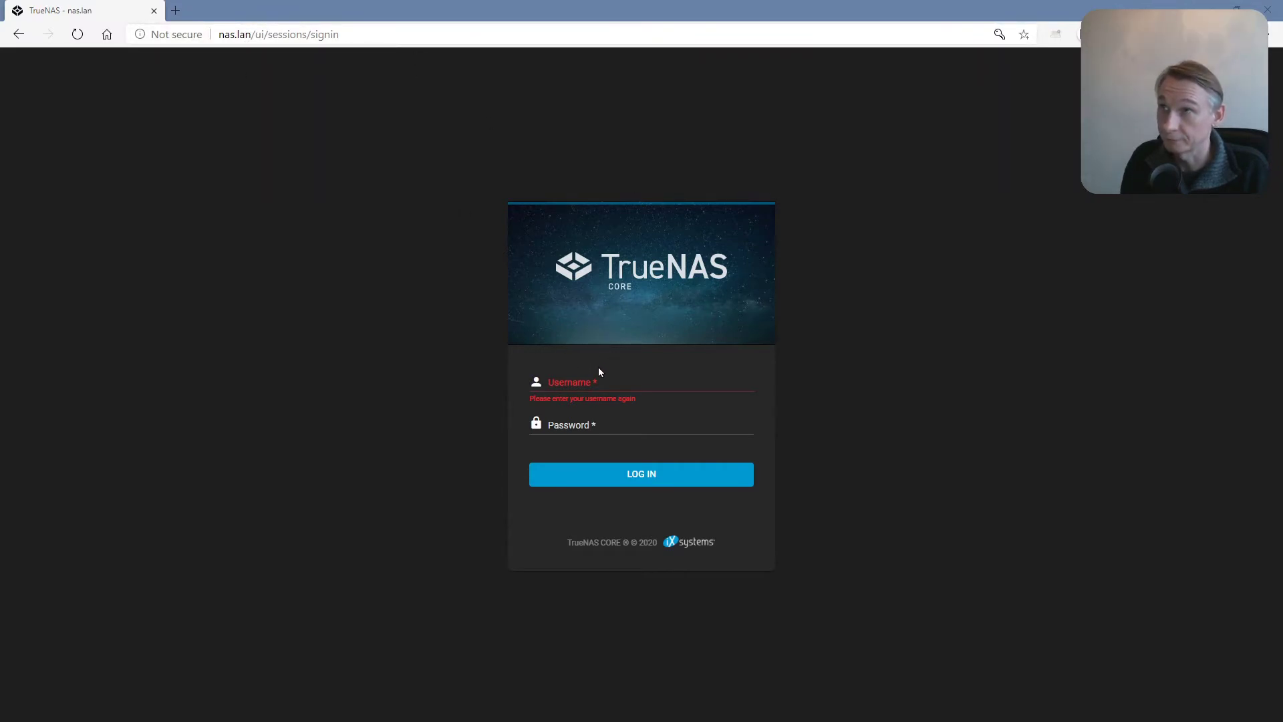
# Step: Log in as root using the browser's saved credentials to reach the Dashboard
pyautogui.click(565, 383)
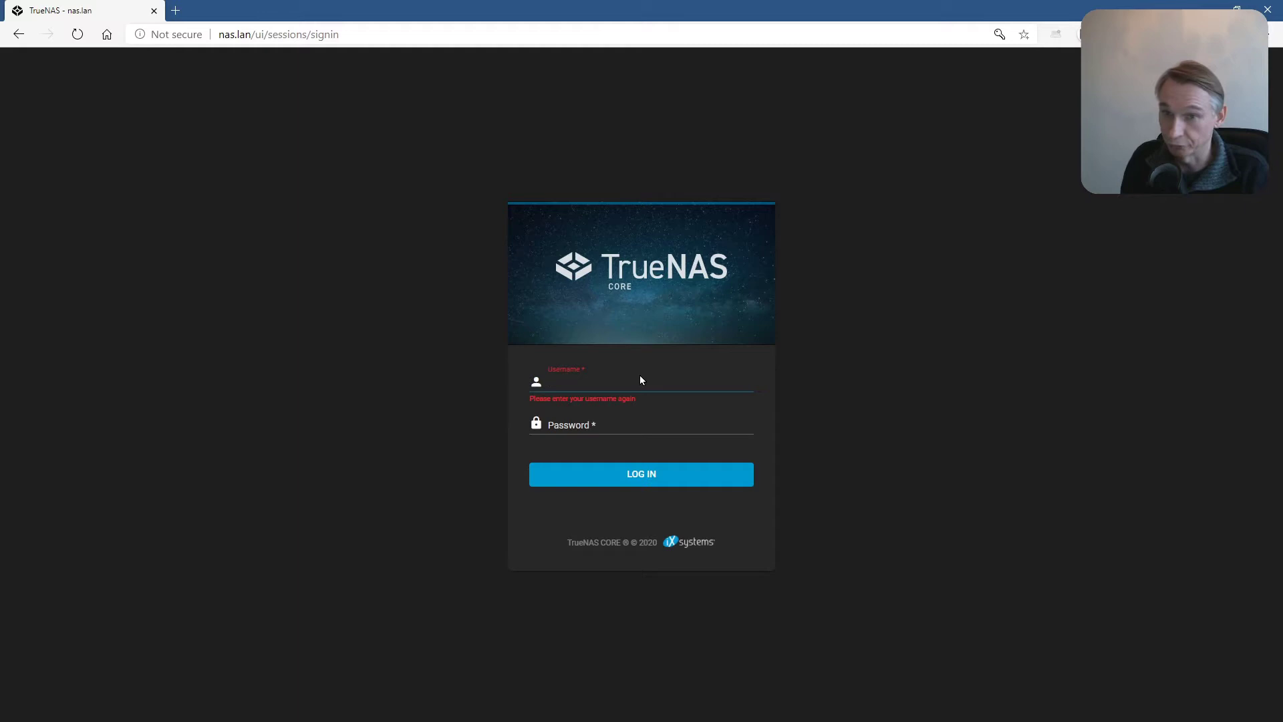
pyautogui.write('root')
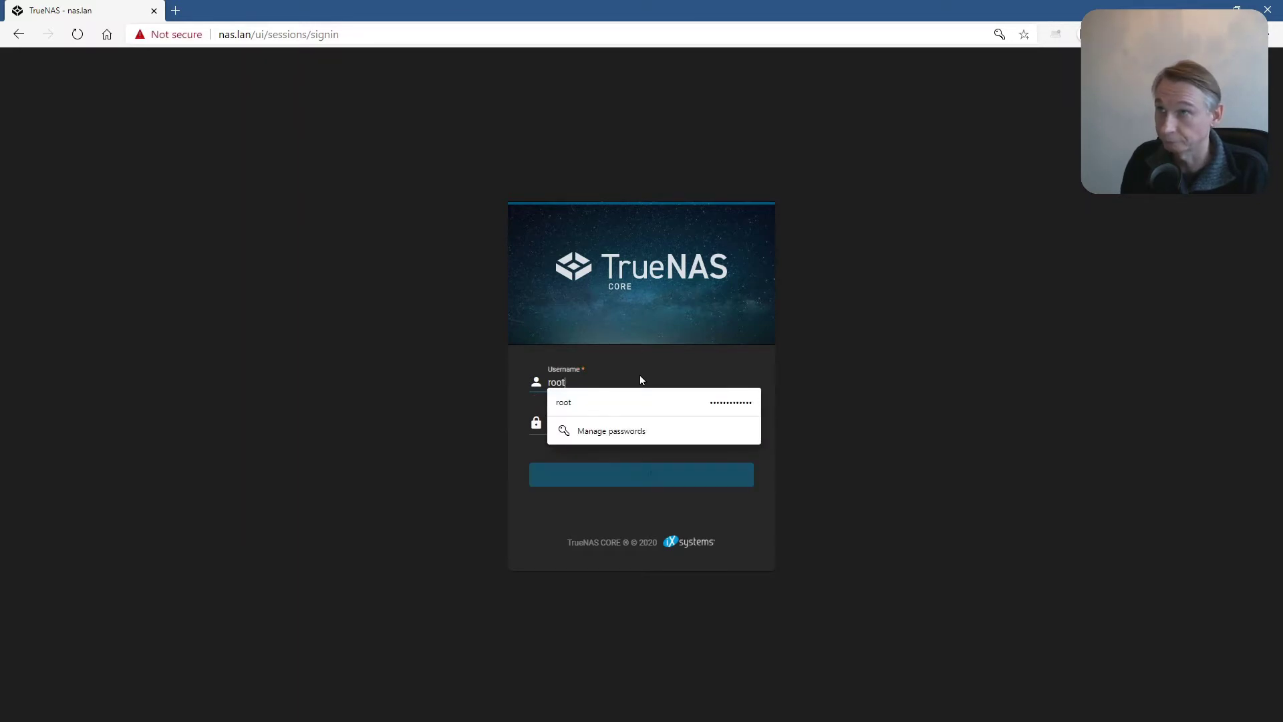
pyautogui.click(637, 403)
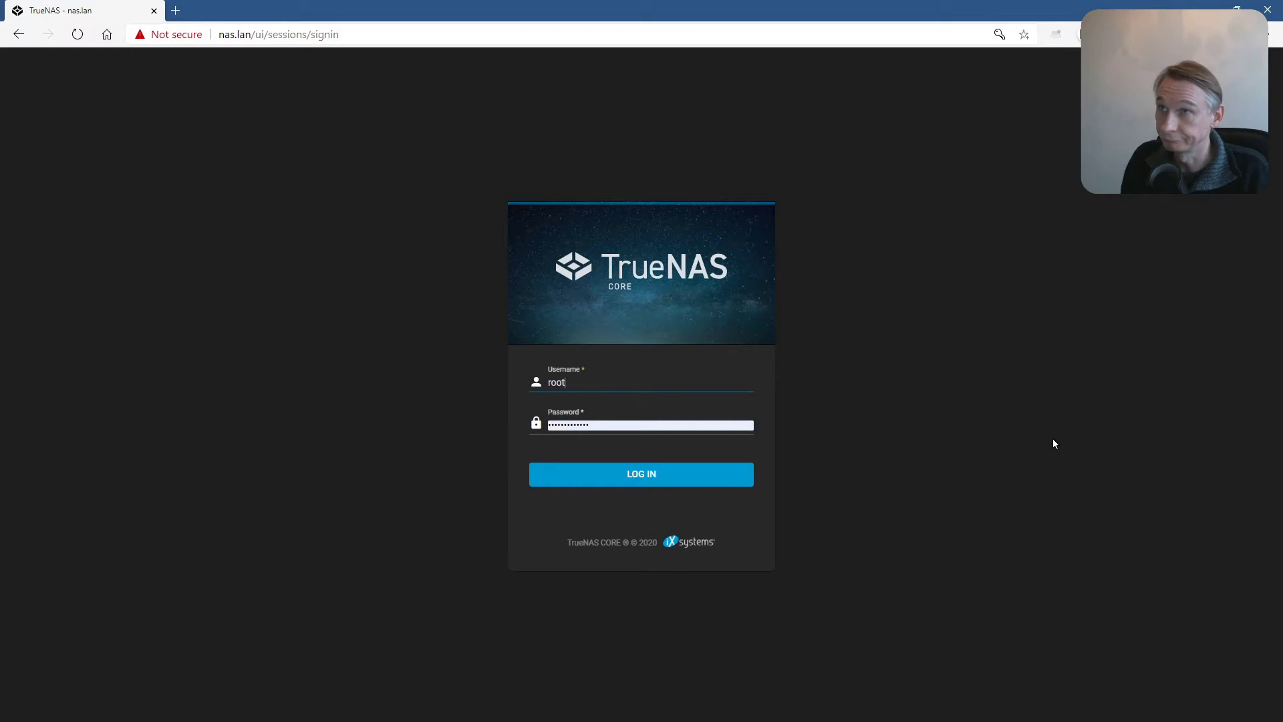
pyautogui.click(680, 472)
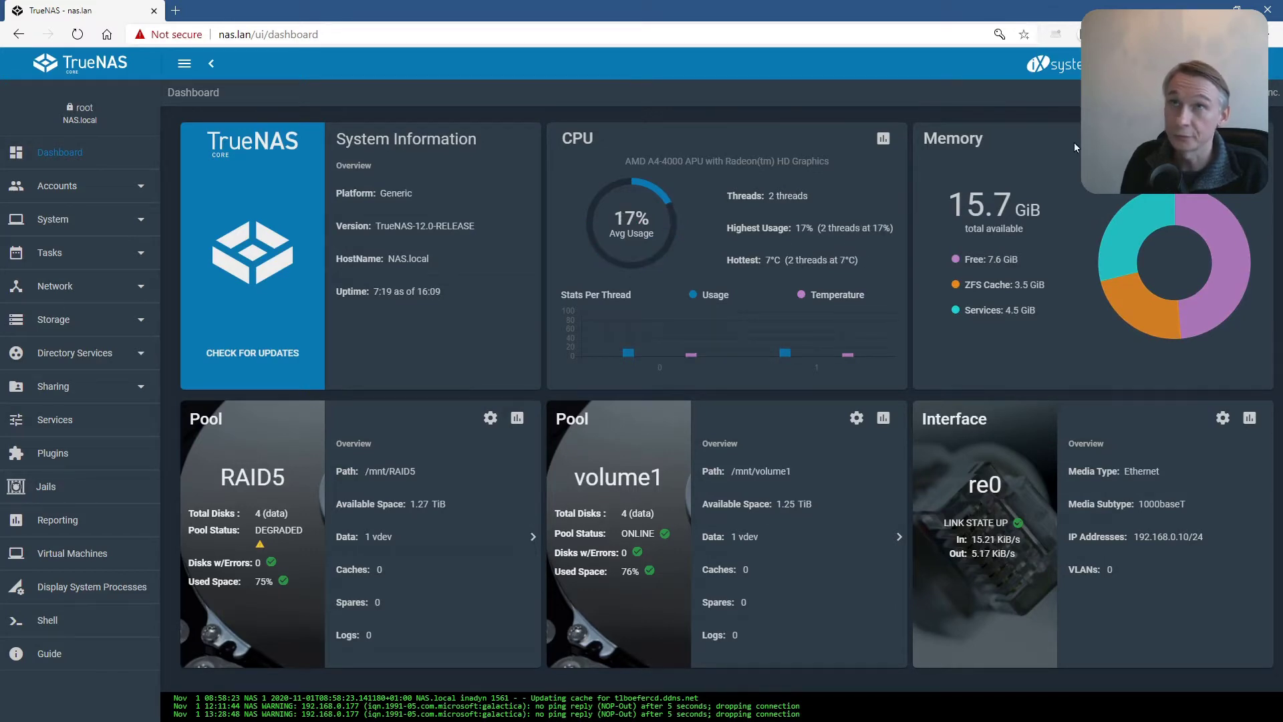
# Step: Dismiss the RAID5 degraded, transmission plugin update and replication success alerts
pyautogui.click(1210, 63)
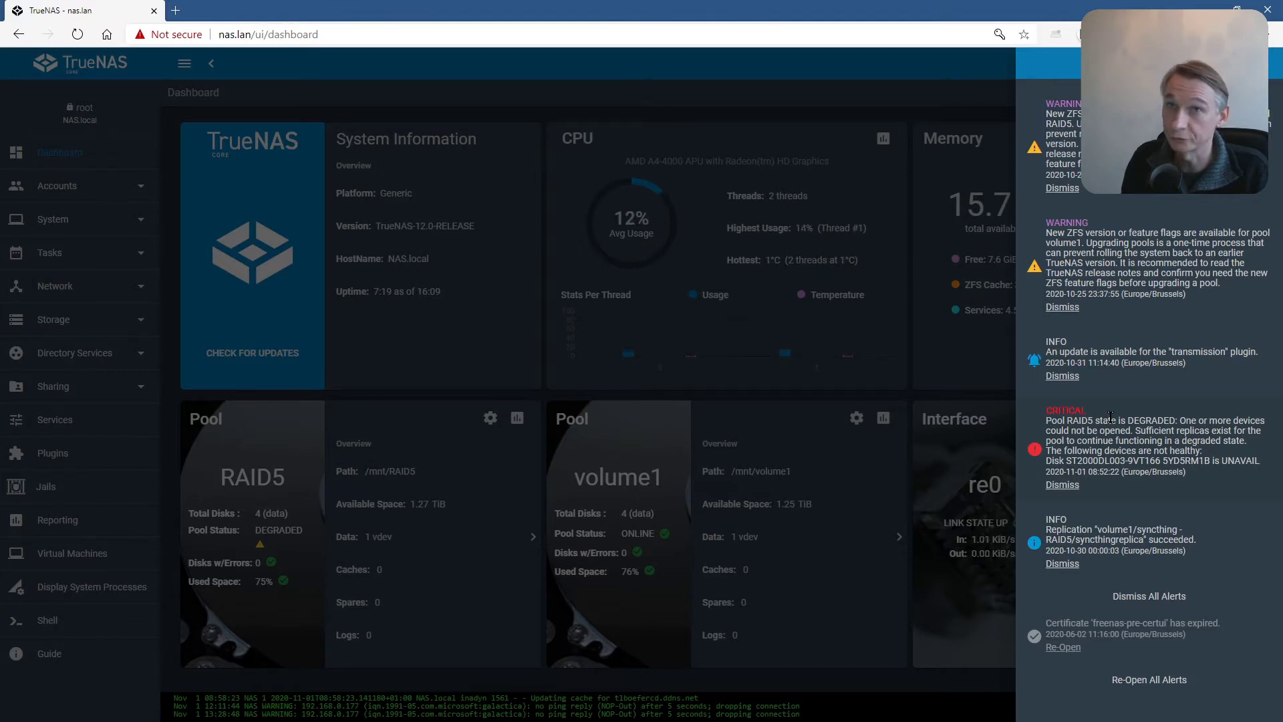
pyautogui.click(1062, 484)
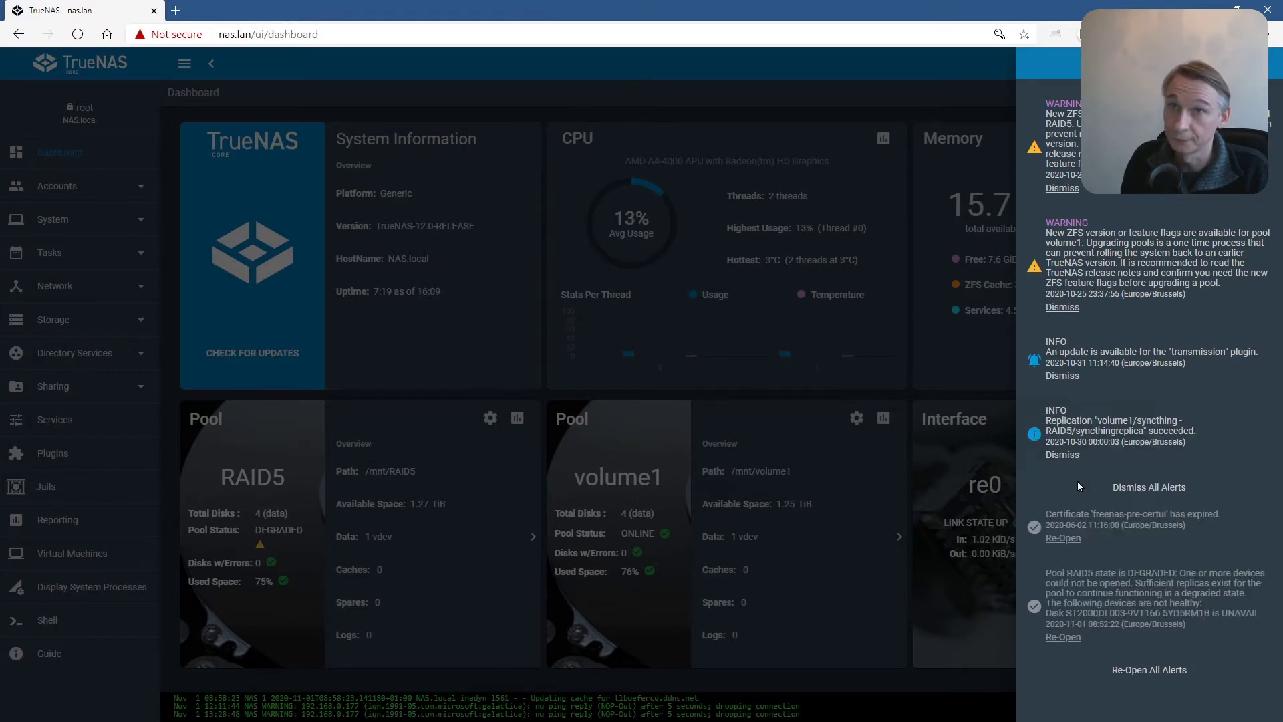
pyautogui.click(1063, 375)
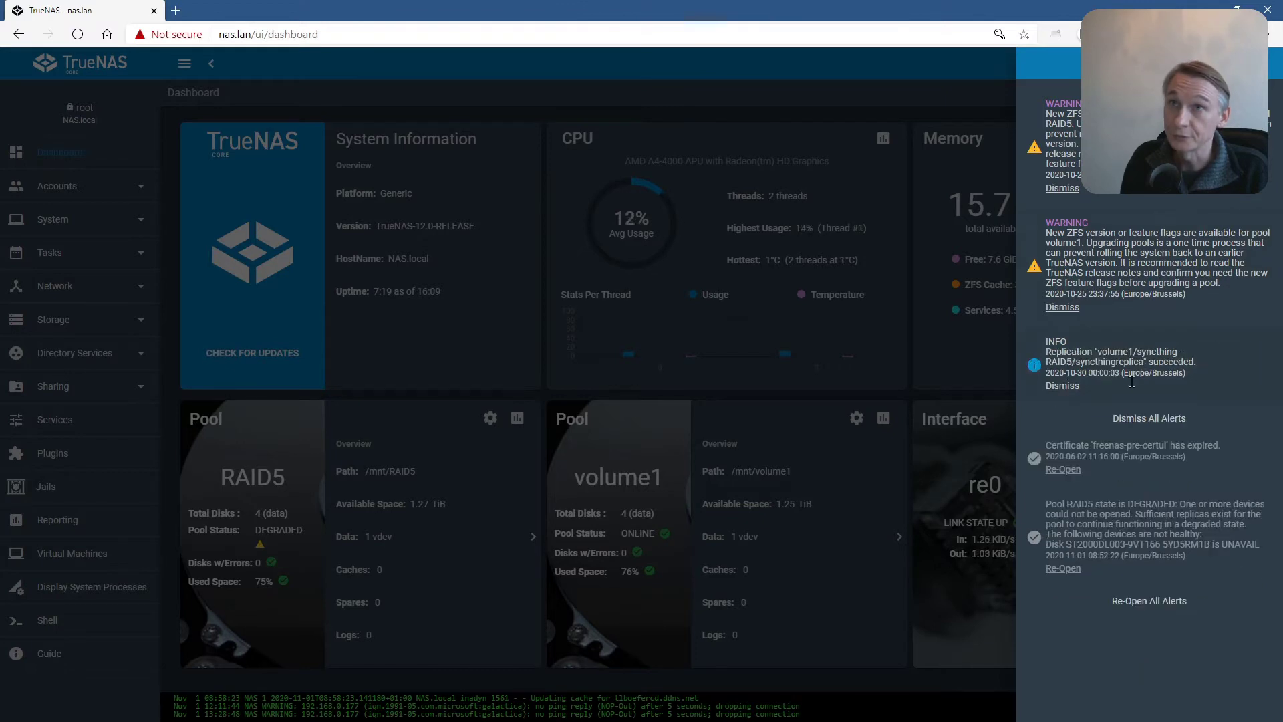
pyautogui.click(1053, 388)
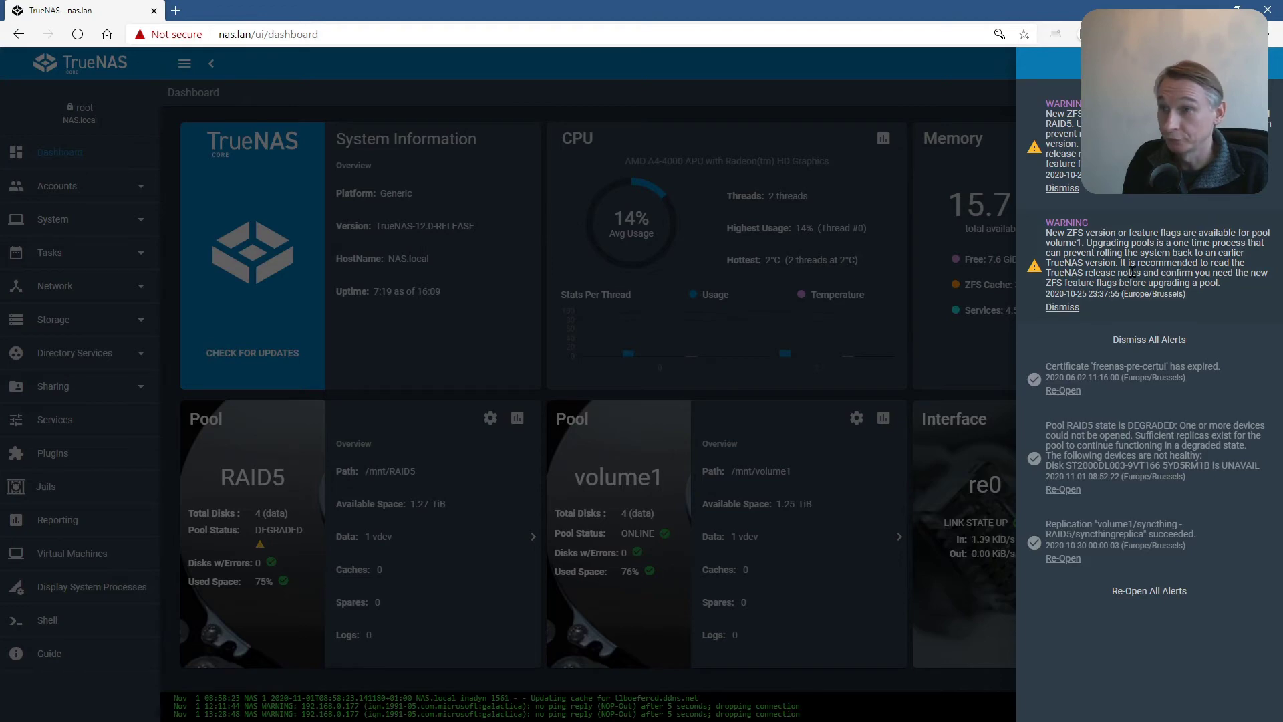
# Step: Close the alerts list, go to Storage > Pools, and show the RAID5 pool's actions
pyautogui.click(884, 131)
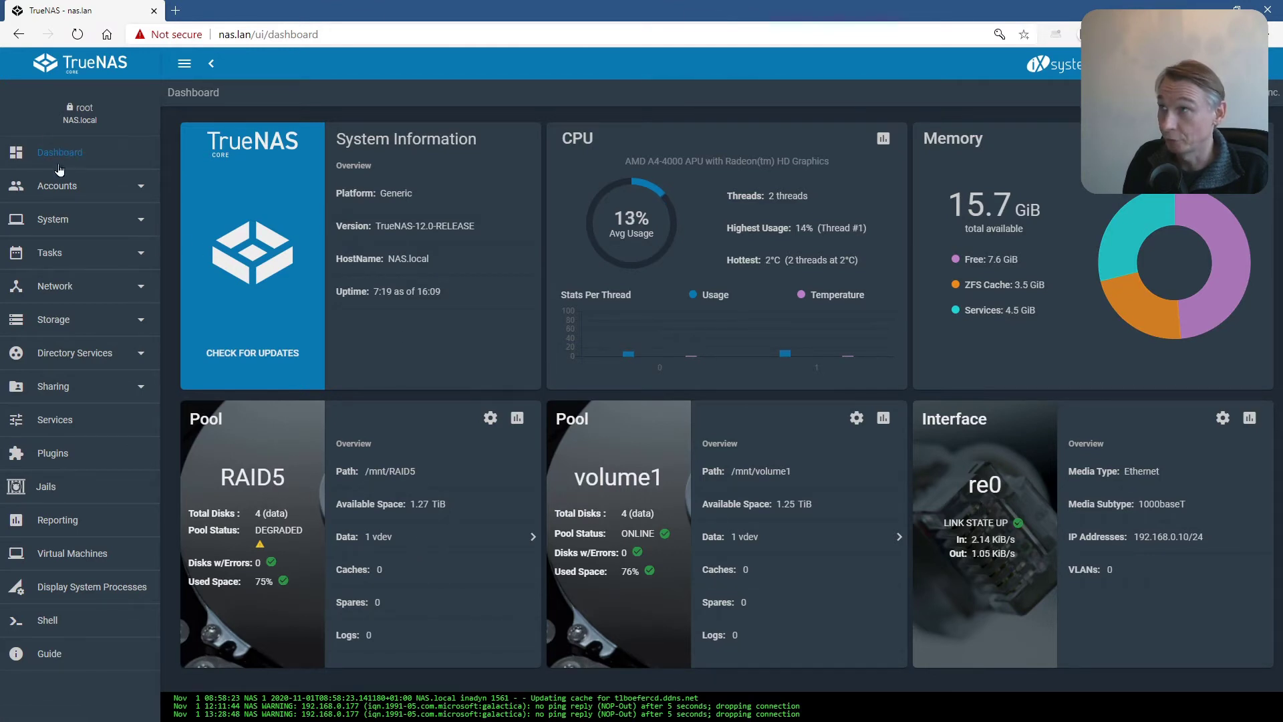
pyautogui.click(55, 322)
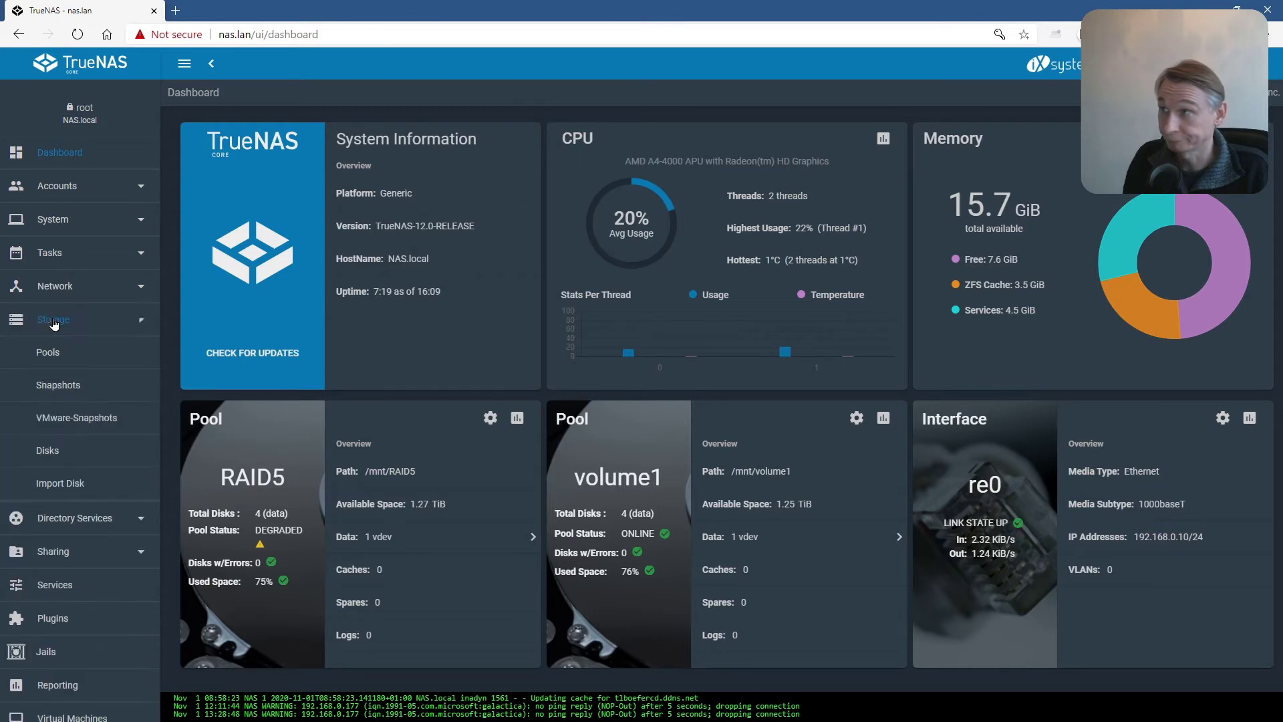
pyautogui.click(47, 360)
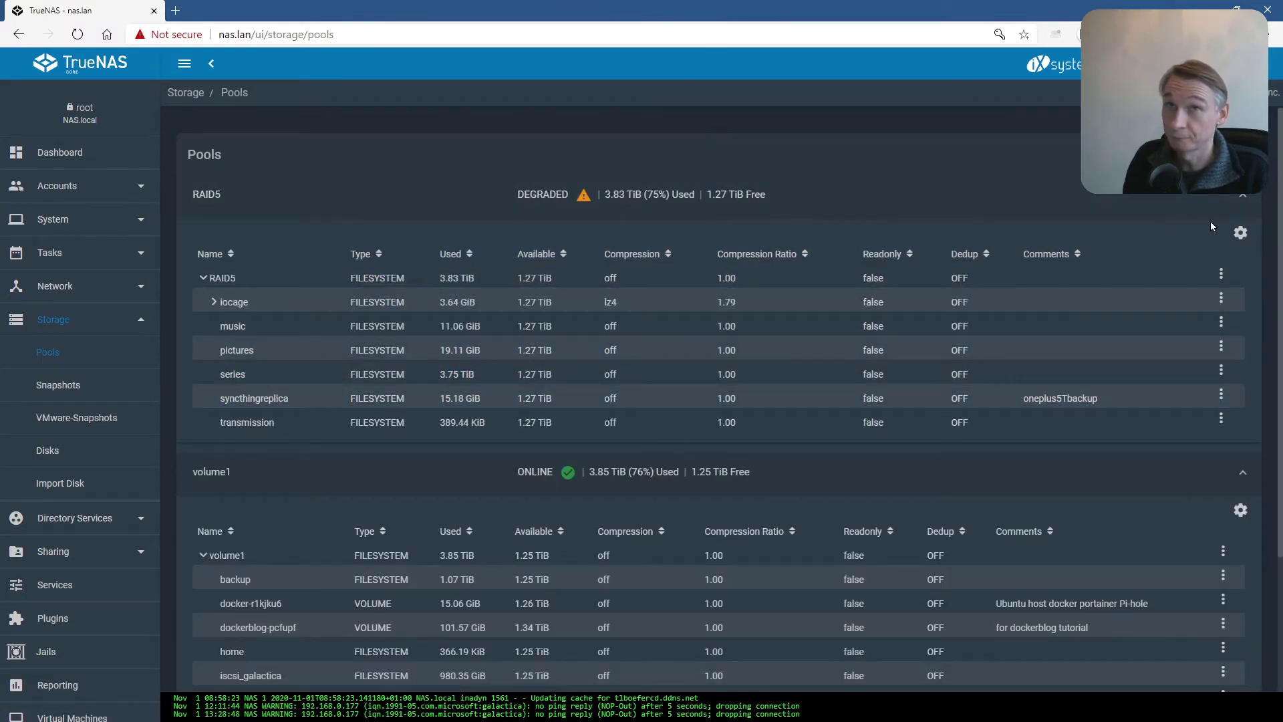
pyautogui.click(1241, 233)
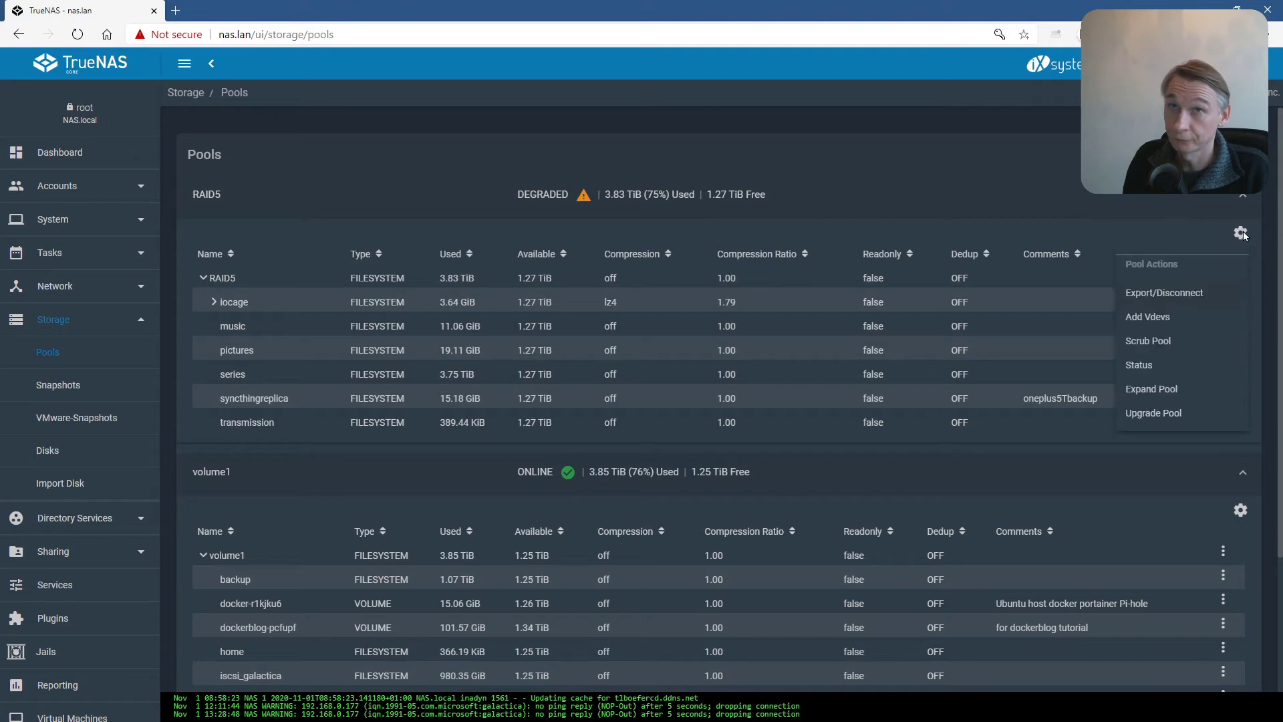
# Step: Run Upgrade Pool on RAID5, confirming the one-way upgrade warning
pyautogui.click(1155, 414)
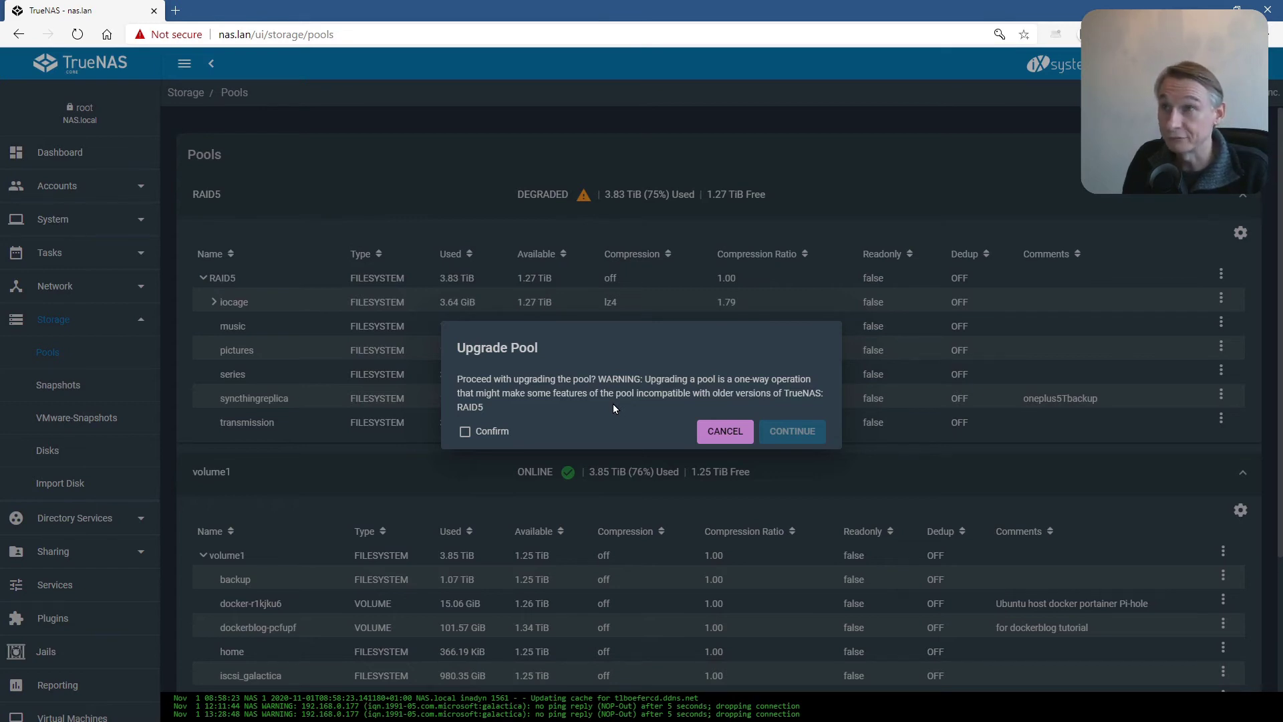
pyautogui.click(466, 432)
pyautogui.click(792, 431)
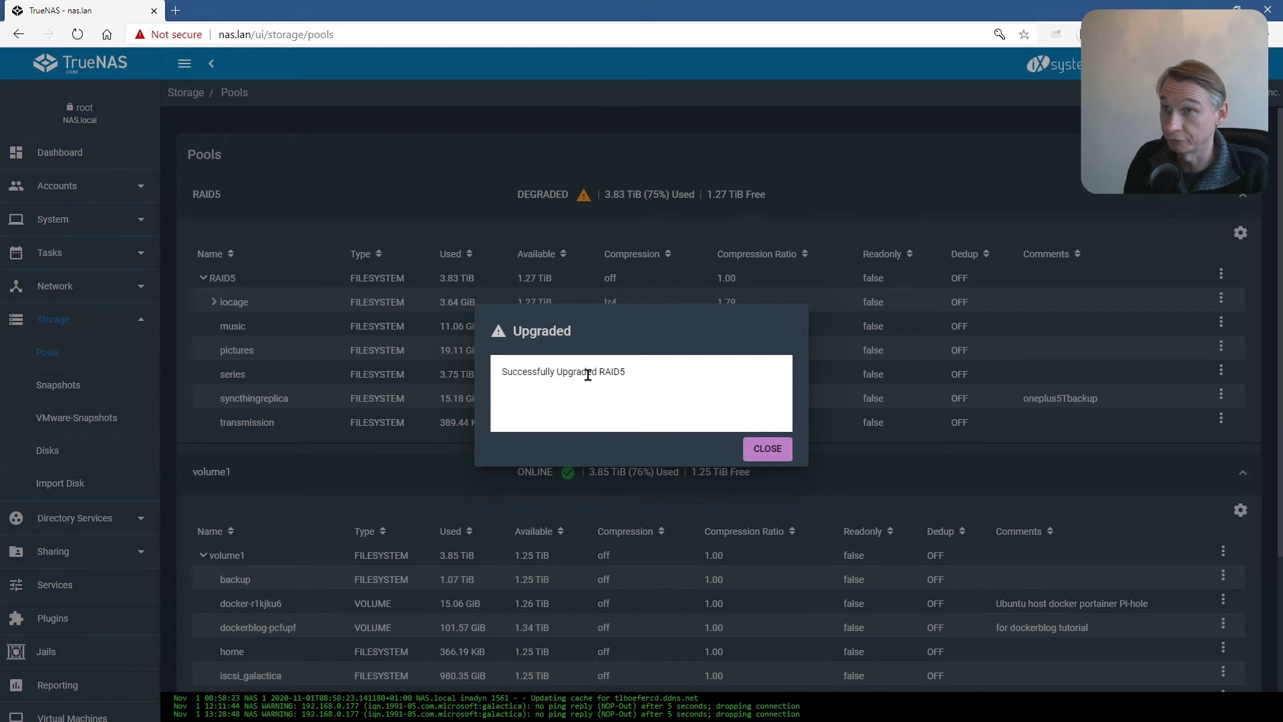
pyautogui.click(762, 452)
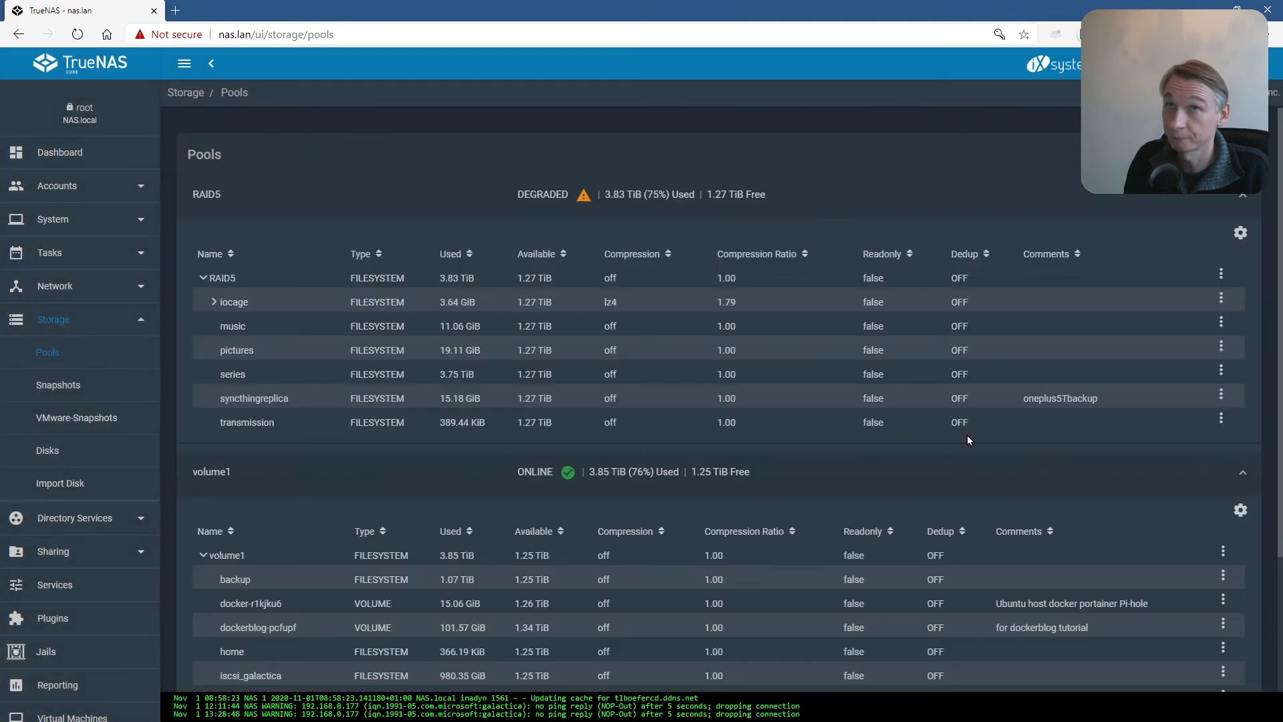
# Step: Scroll to volume1 and run Upgrade Pool on it, confirming the one-way warning
pyautogui.scroll(-1, 967, 434)
pyautogui.click(669, 279)
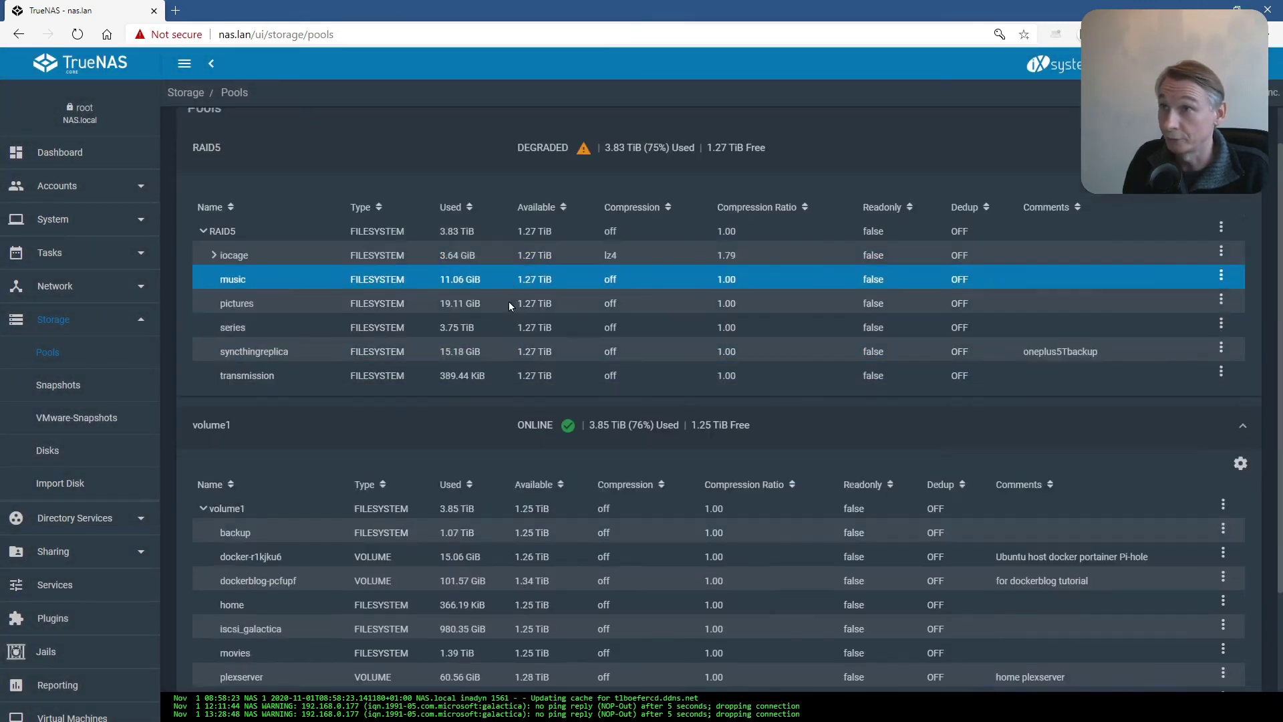
pyautogui.scroll(-1, 508, 301)
pyautogui.click(508, 301)
pyautogui.click(514, 290)
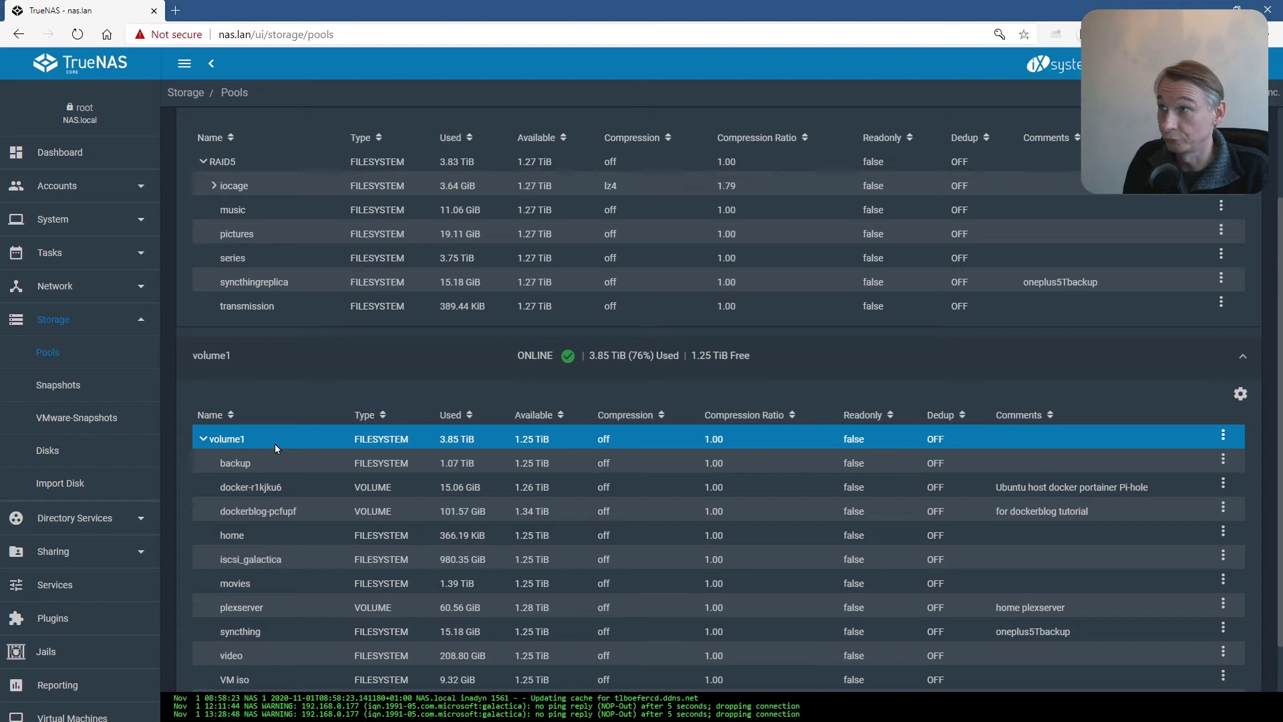
pyautogui.click(1243, 397)
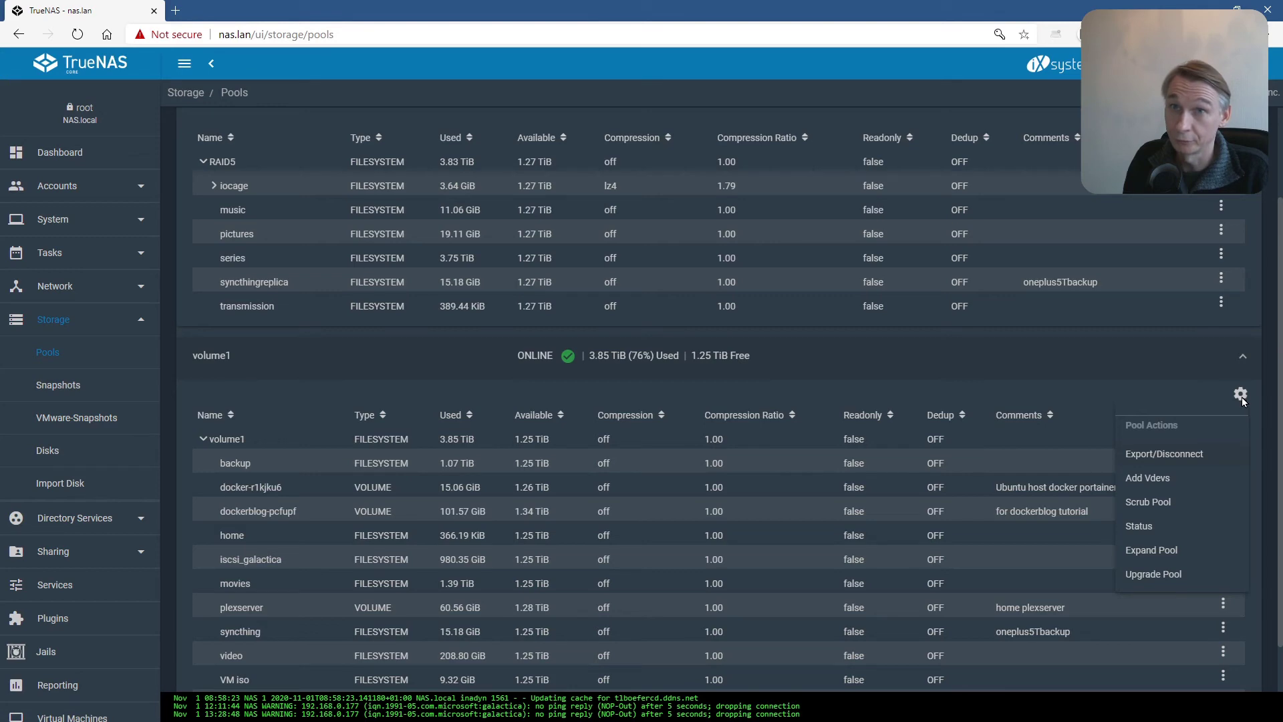
pyautogui.click(1150, 576)
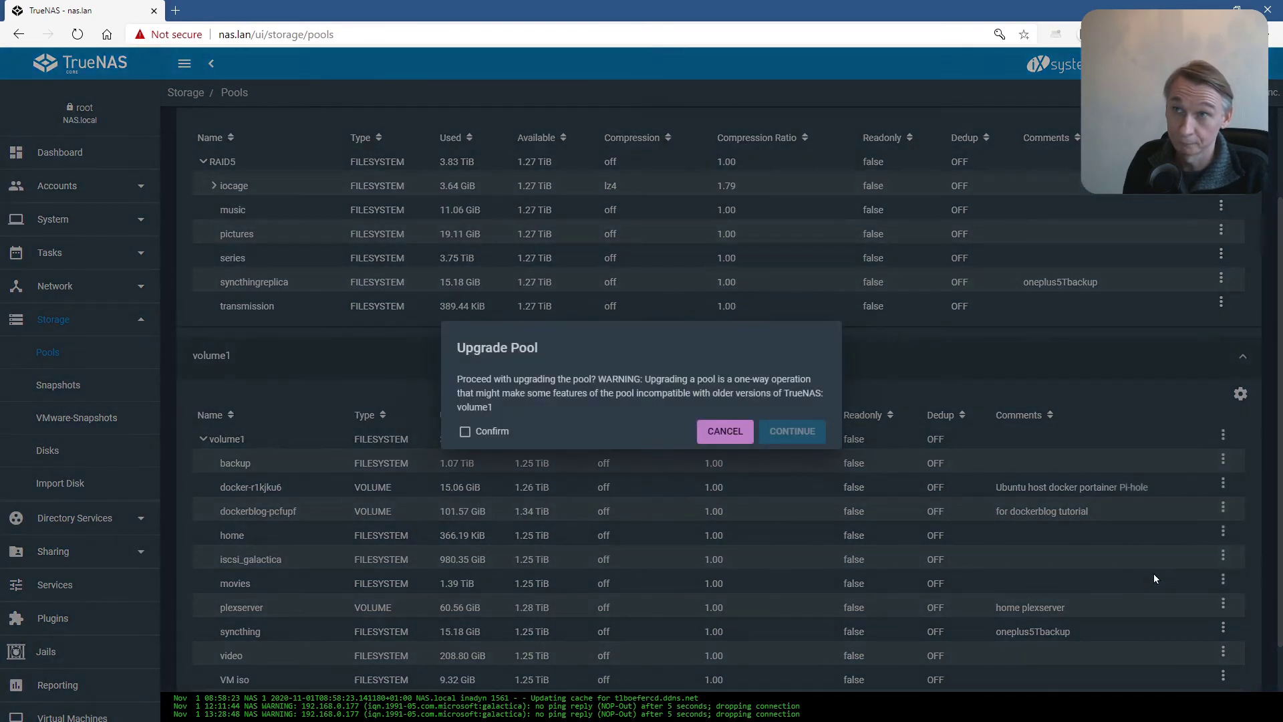
pyautogui.click(465, 431)
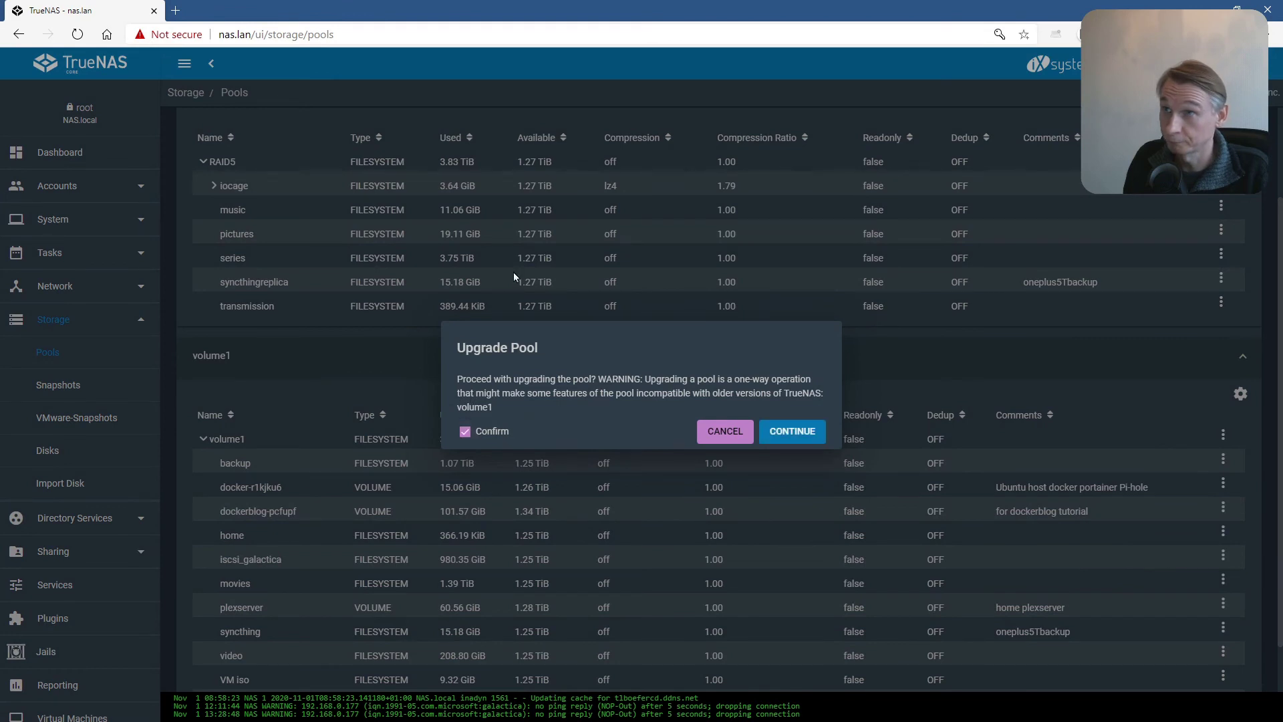
pyautogui.click(792, 431)
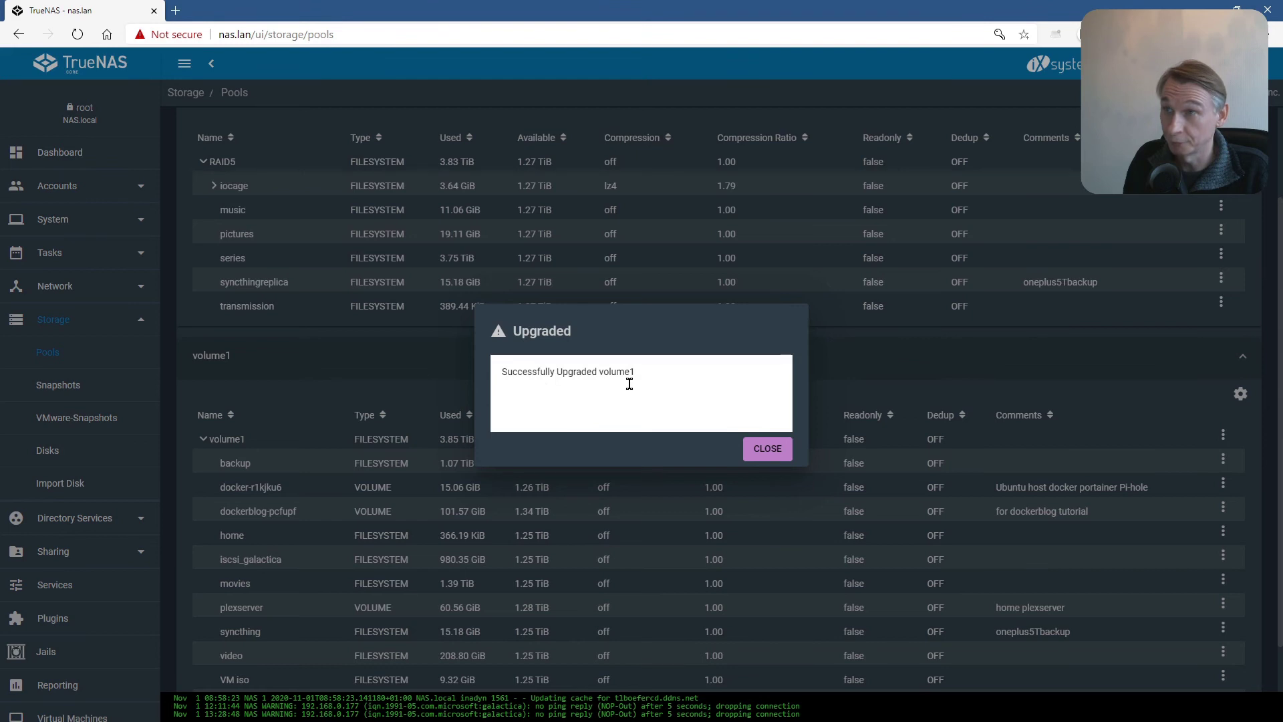
pyautogui.click(762, 450)
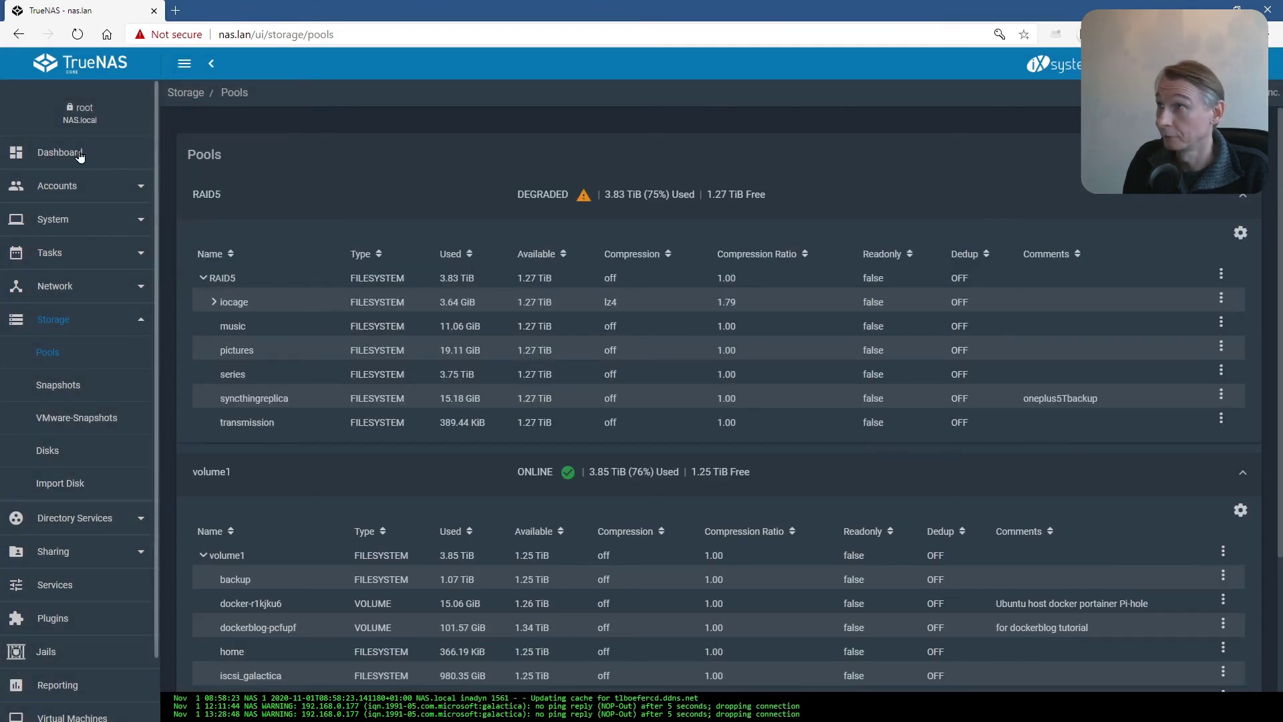
# Step: Back on the Dashboard, dismiss all remaining alerts, including both pool upgrade warnings
pyautogui.click(80, 156)
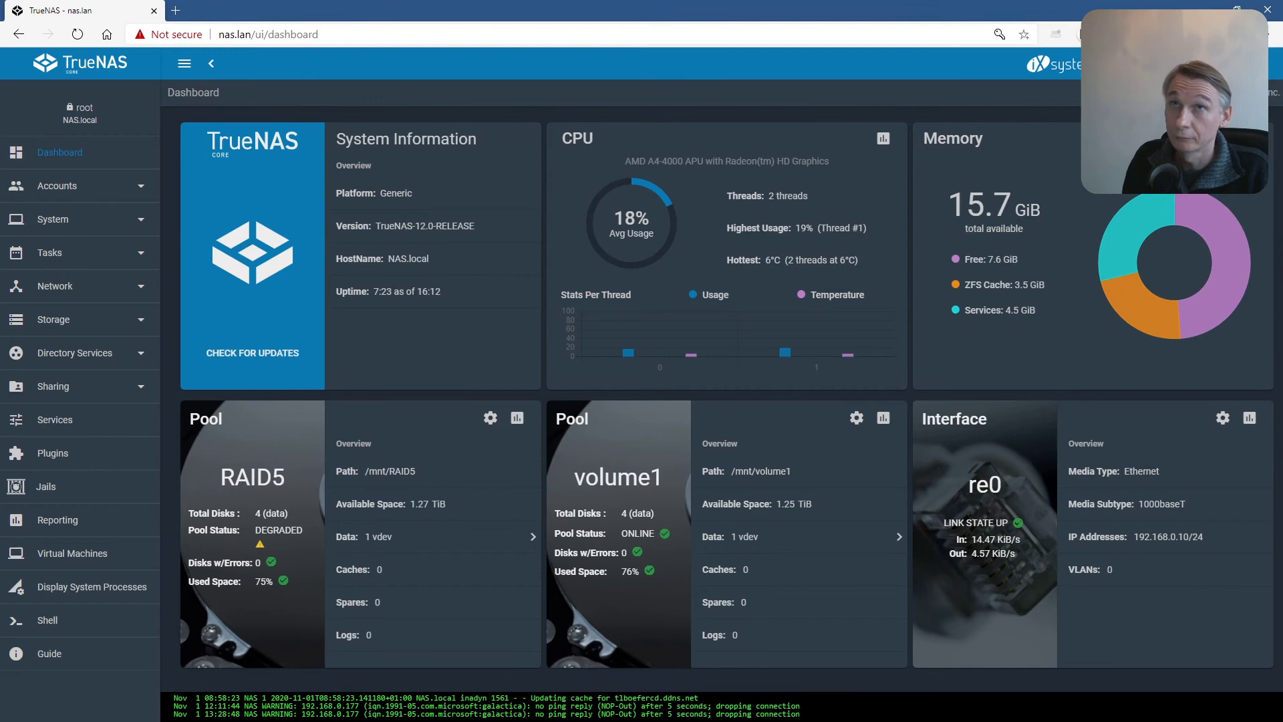
pyautogui.click(1204, 64)
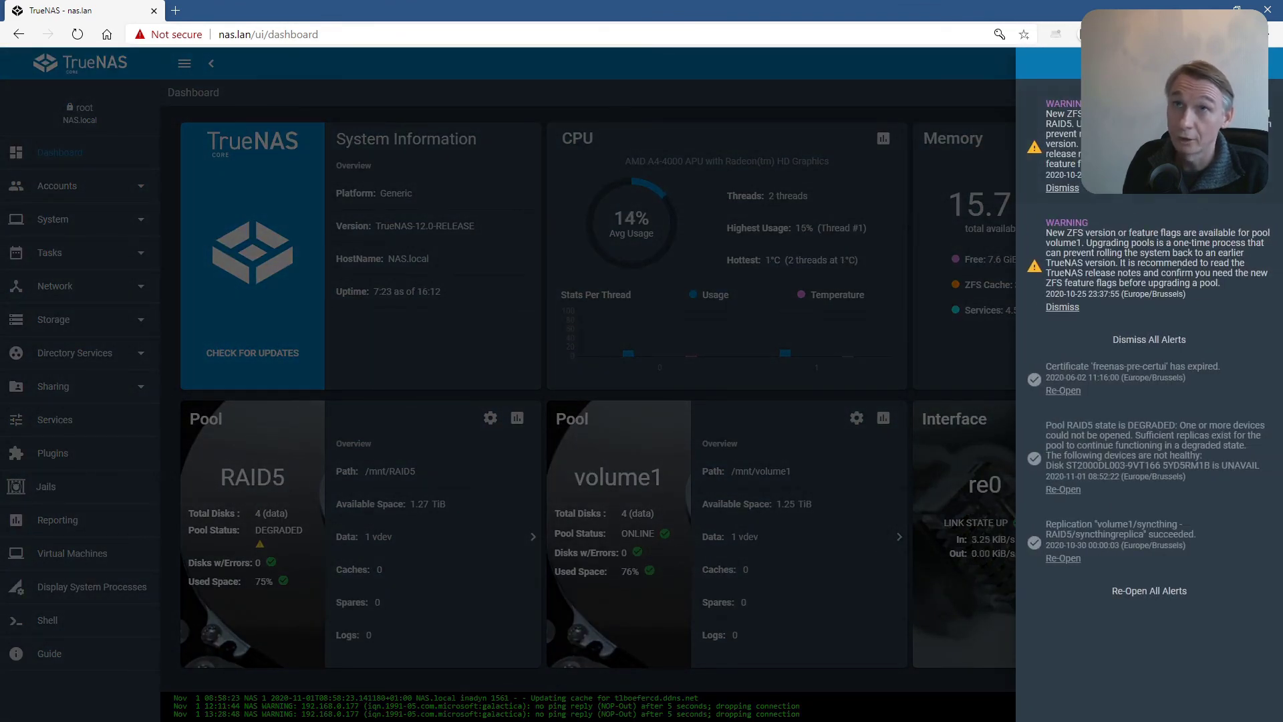
pyautogui.click(1144, 344)
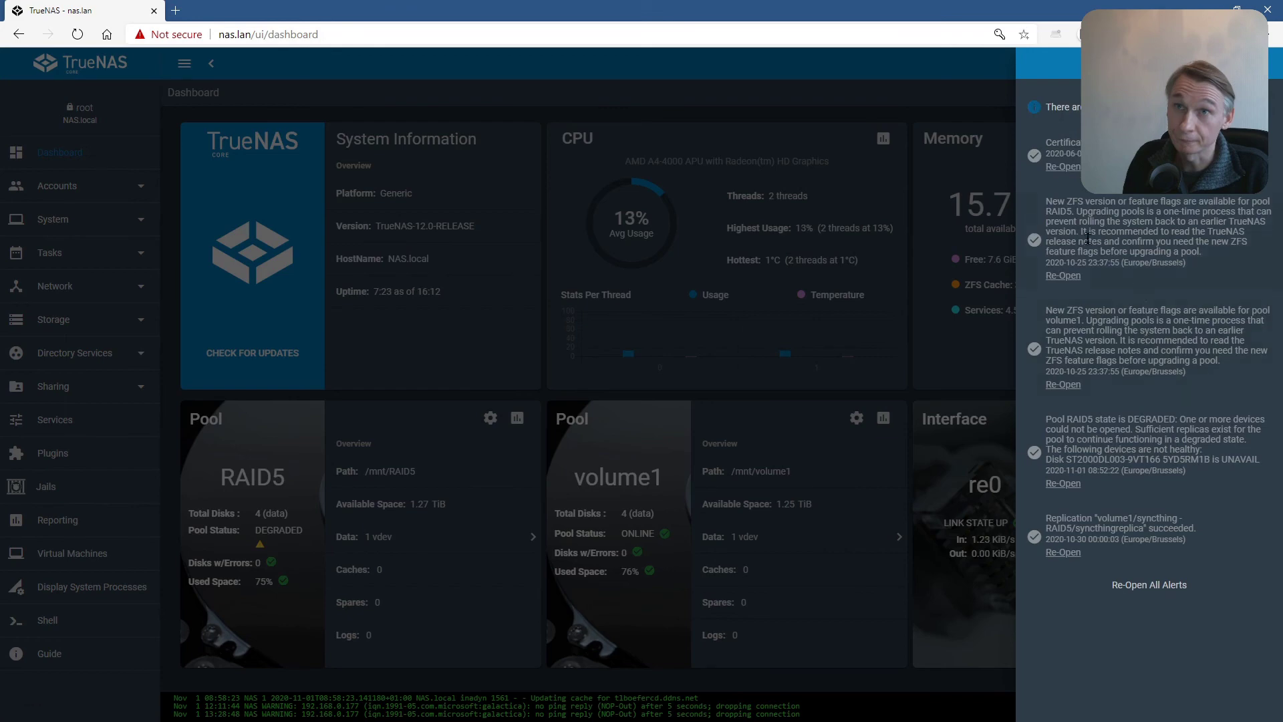
pyautogui.click(774, 308)
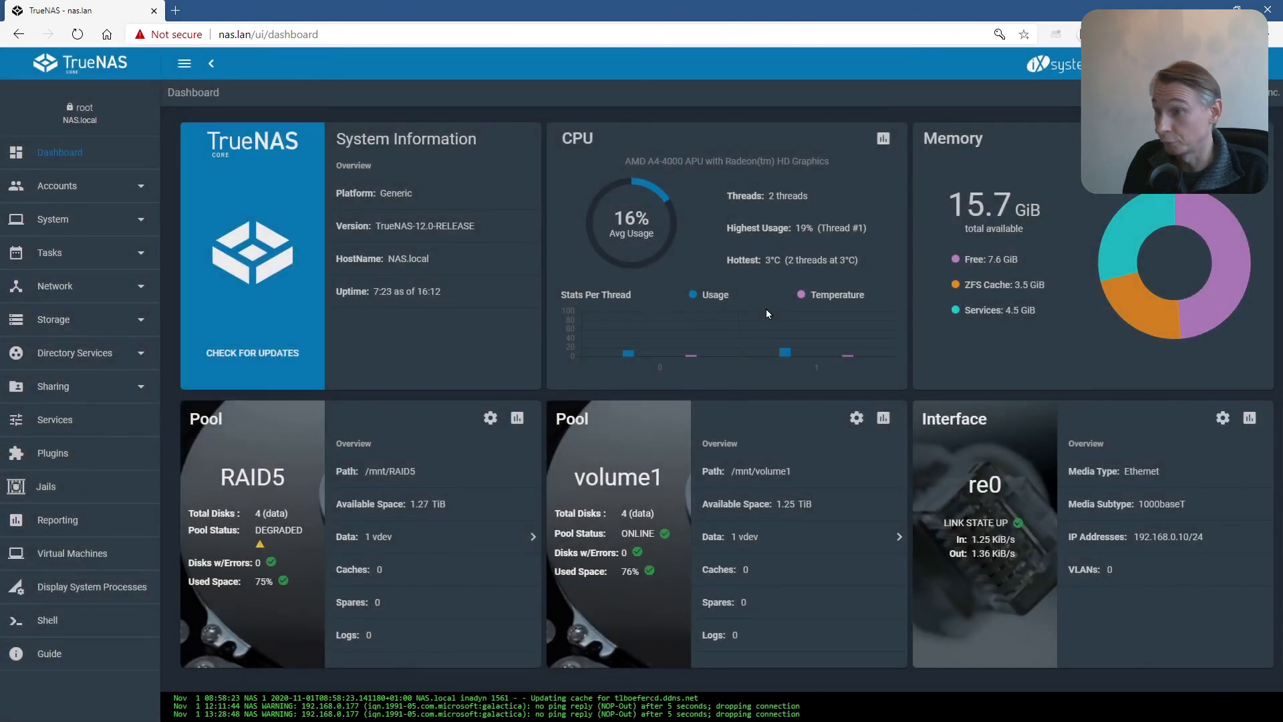